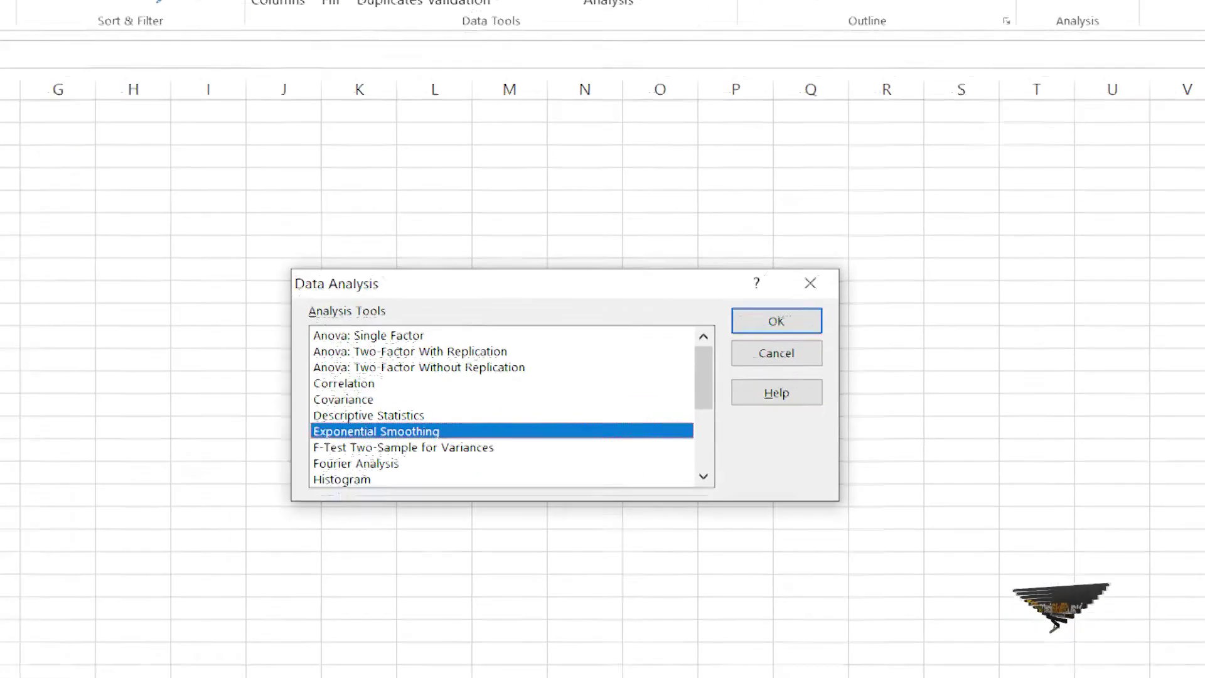
Step: Run Exponential Smoothing on the sales values in C3:C28 with the output range set to $T$3
drag(704, 378, 736, 374)
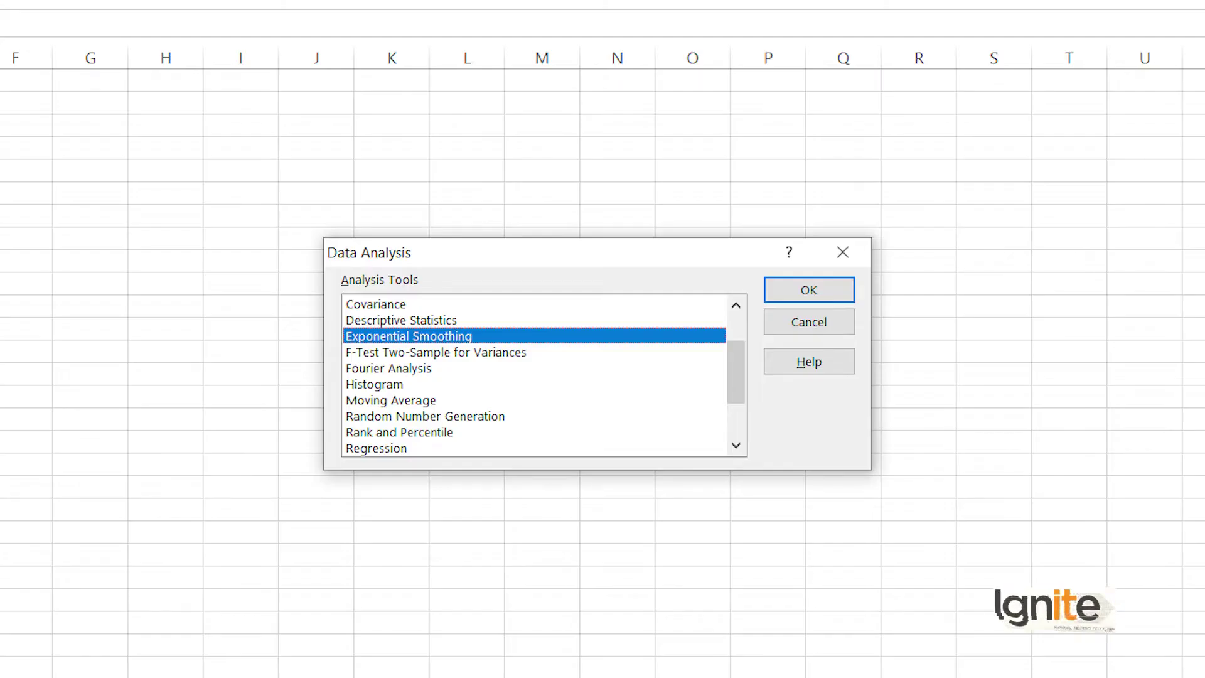
click(809, 292)
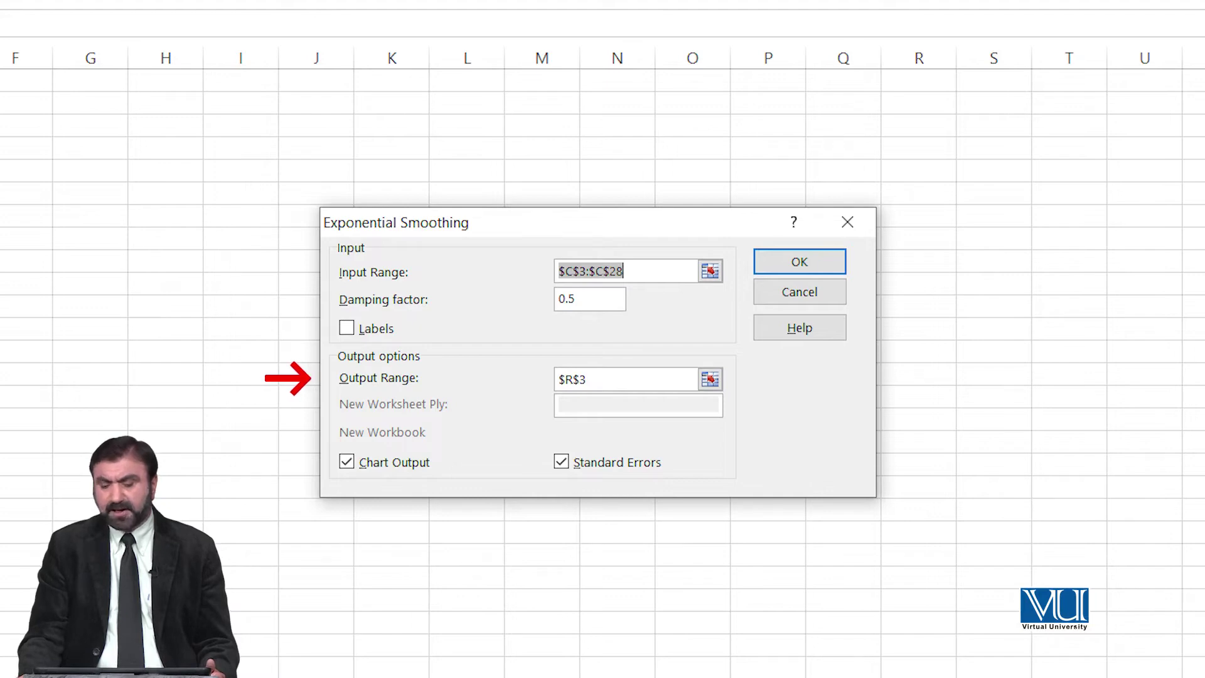
click(602, 380)
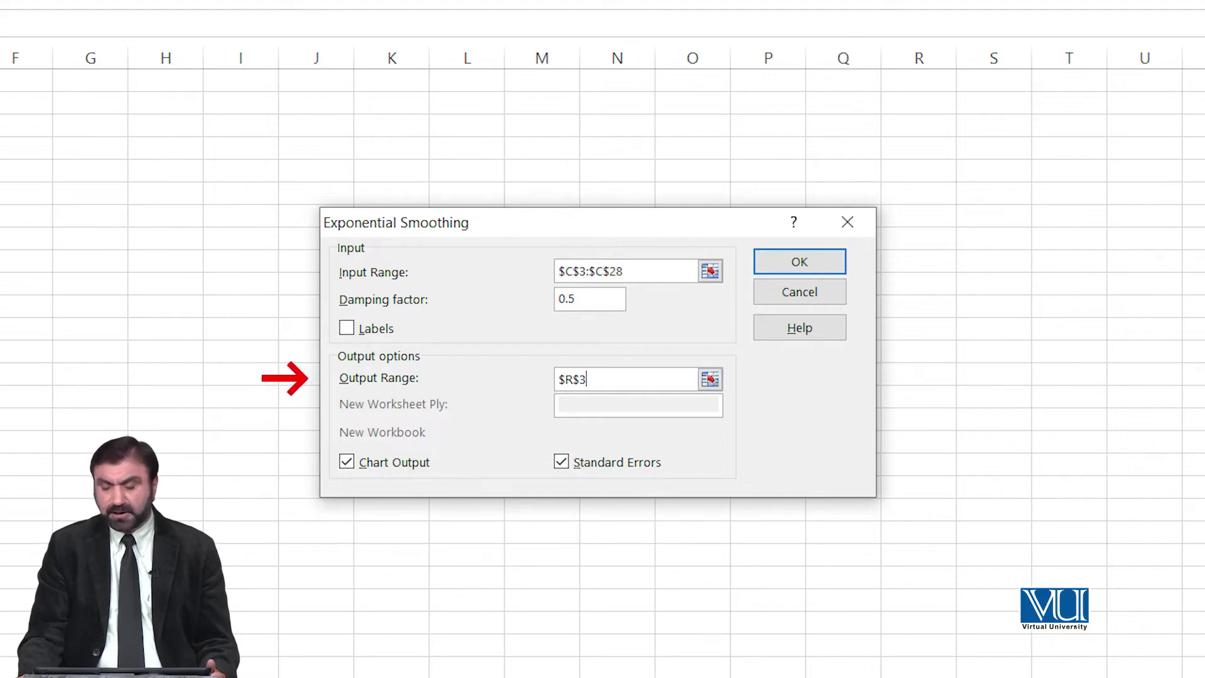
click(710, 379)
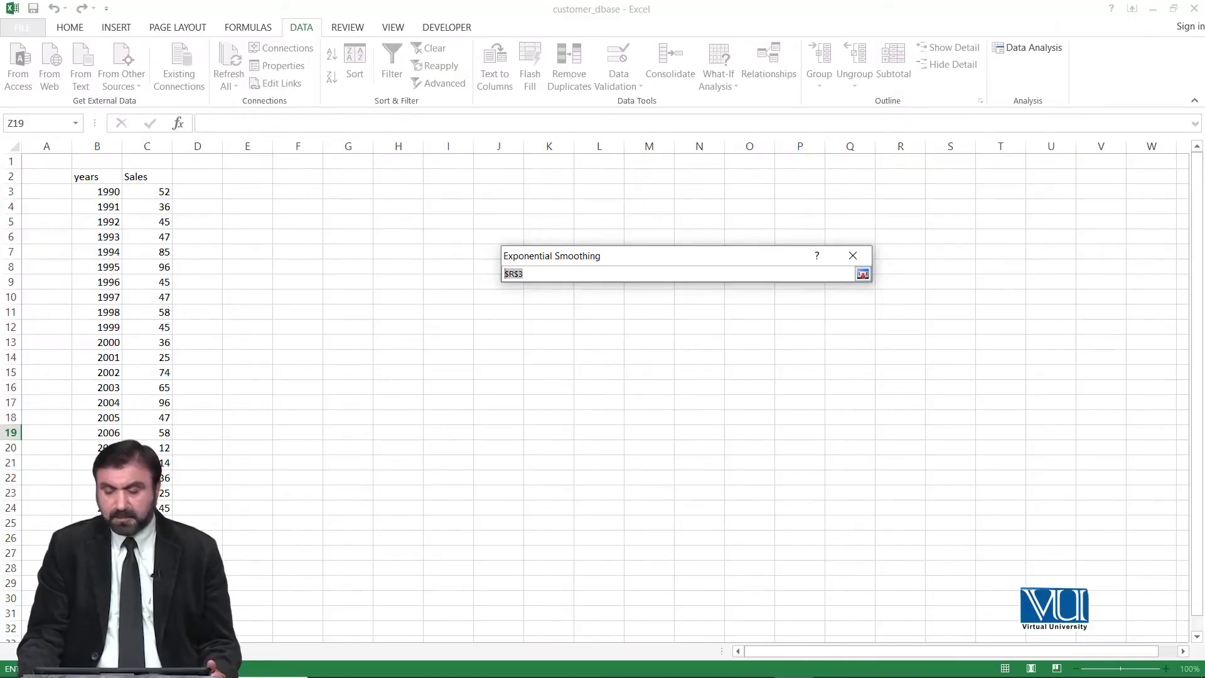
click(1001, 192)
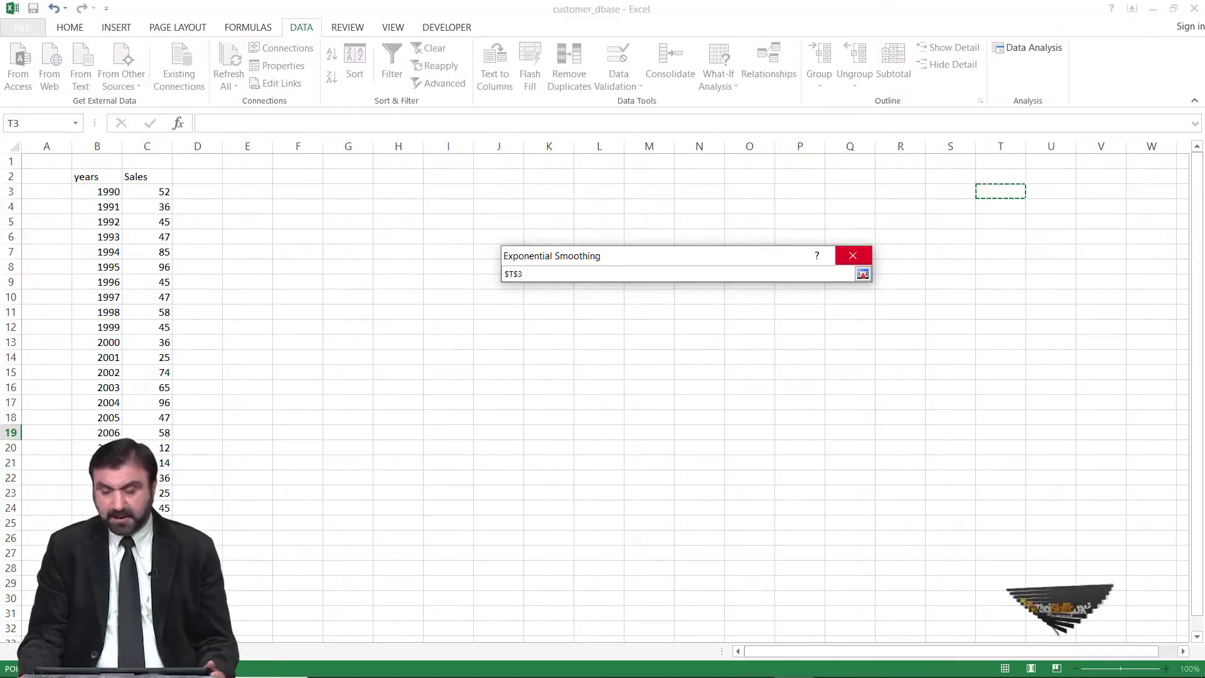
click(863, 274)
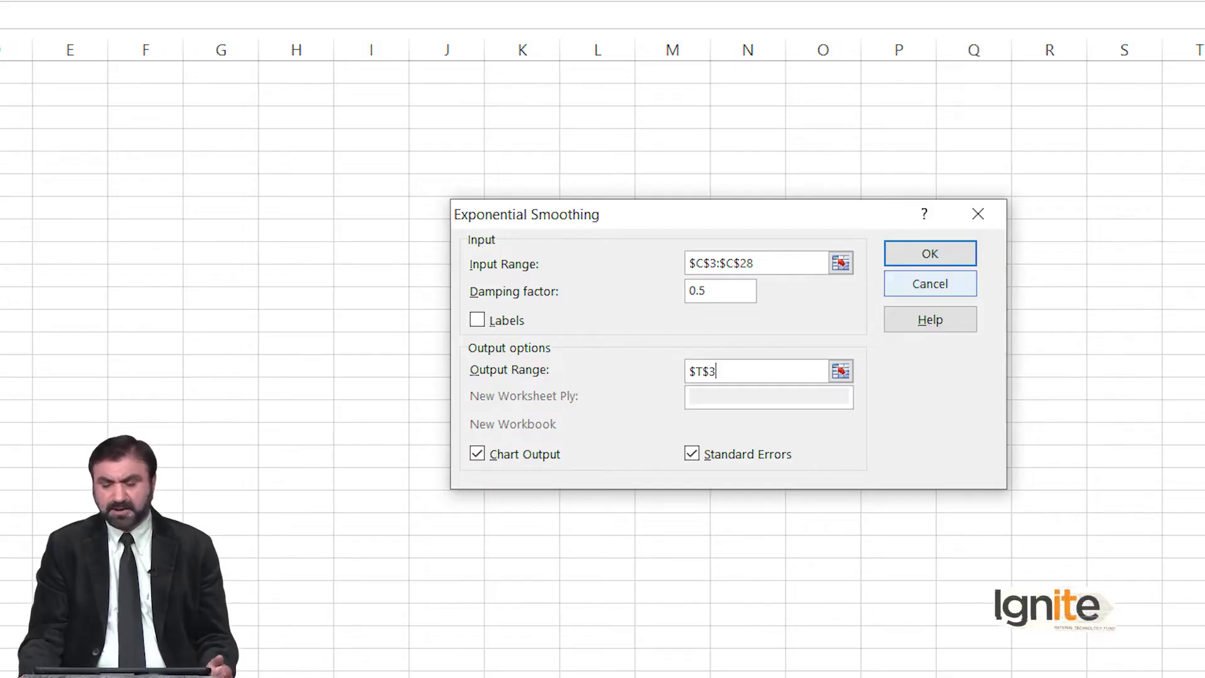
click(930, 253)
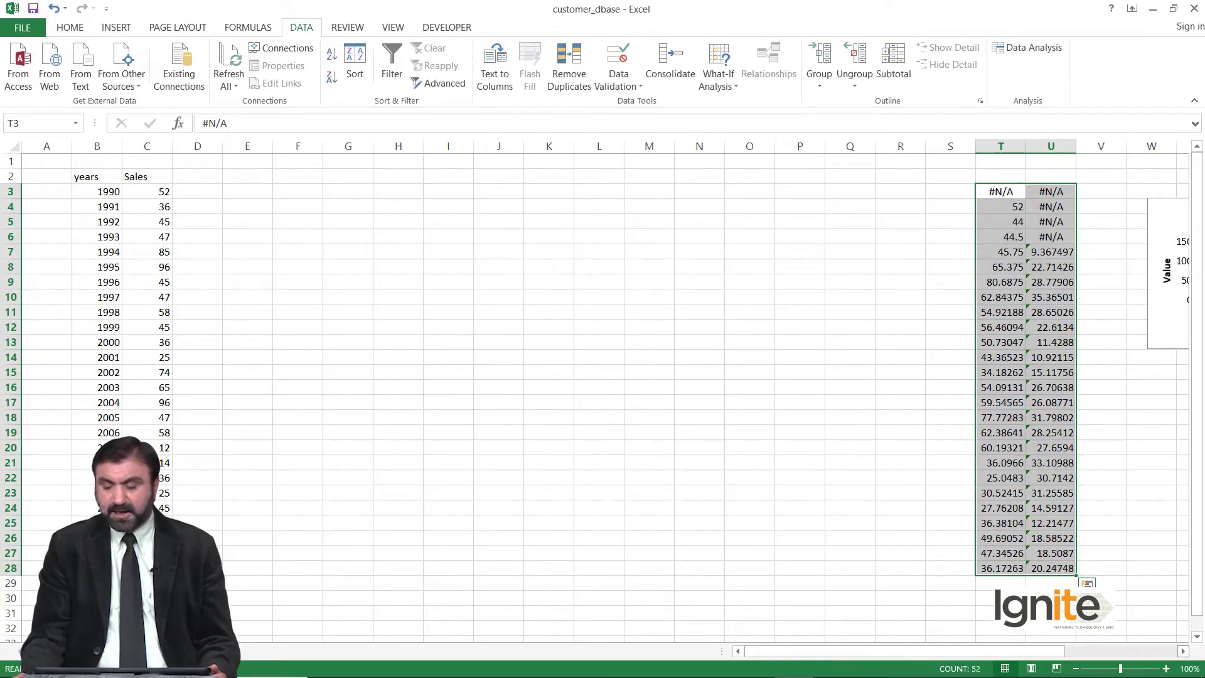
Step: Enlarge the Exponential Smoothing chart so it extends down to row 28 and across to column AG
scroll(616, 389, right, 10)
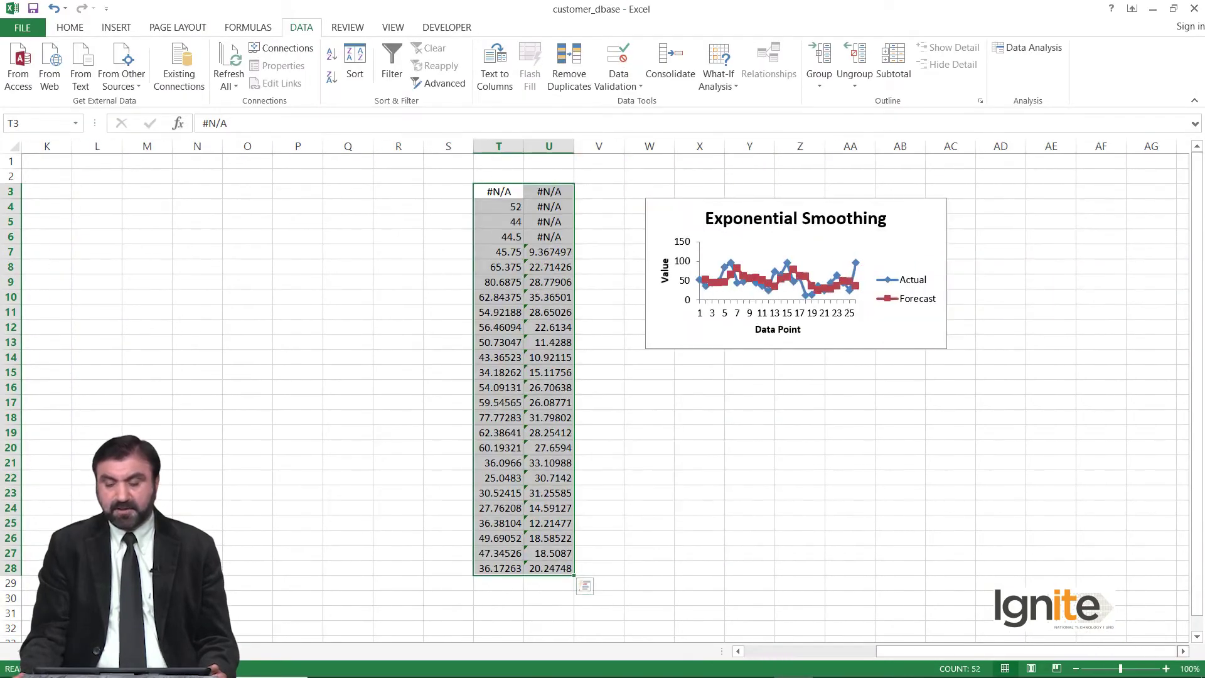
scroll(617, 389, right, 1)
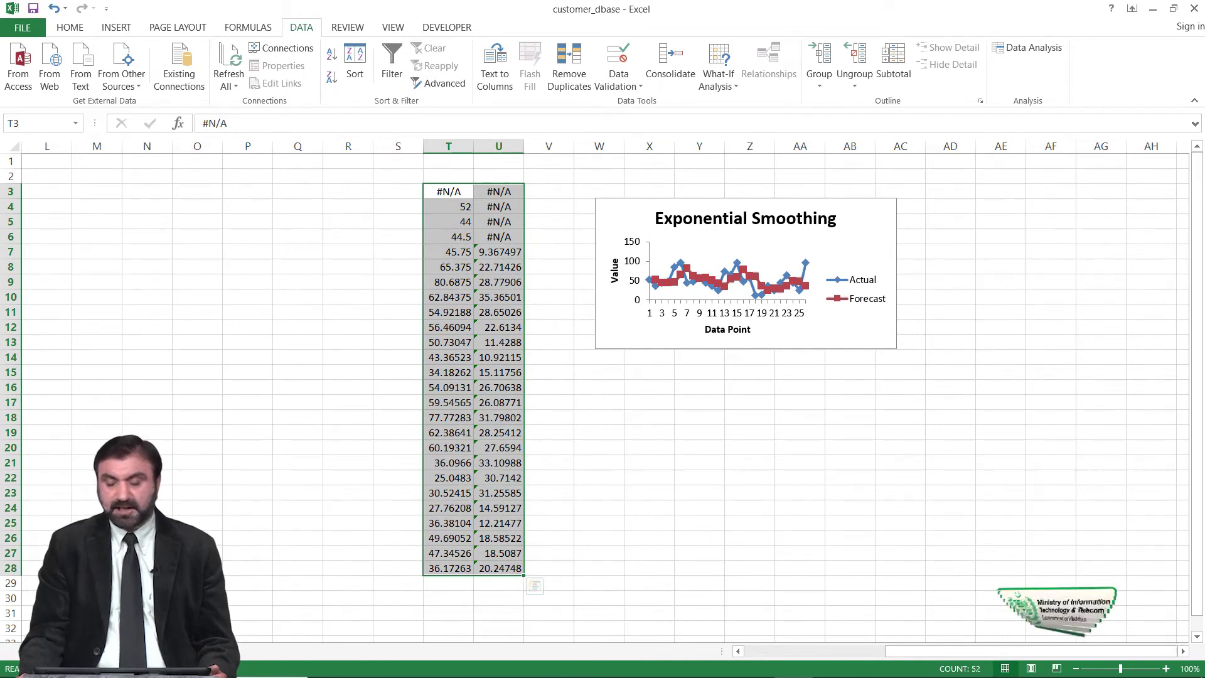
click(746, 339)
drag(745, 349, 746, 567)
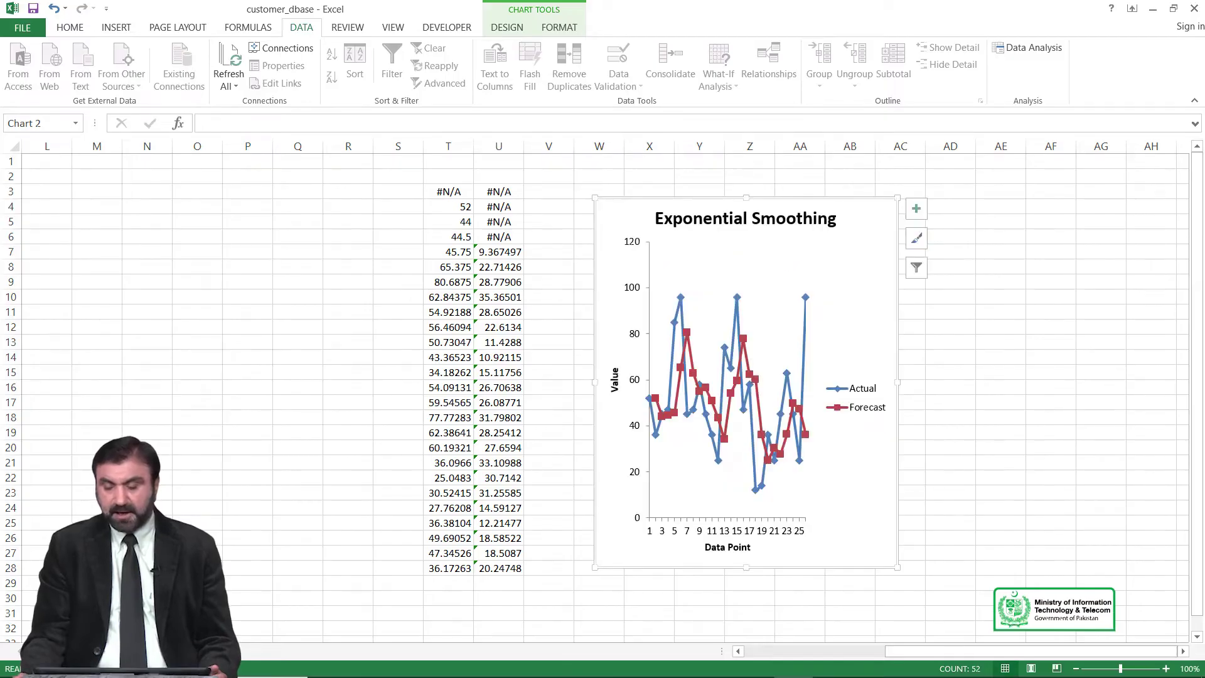
click(900, 387)
click(891, 384)
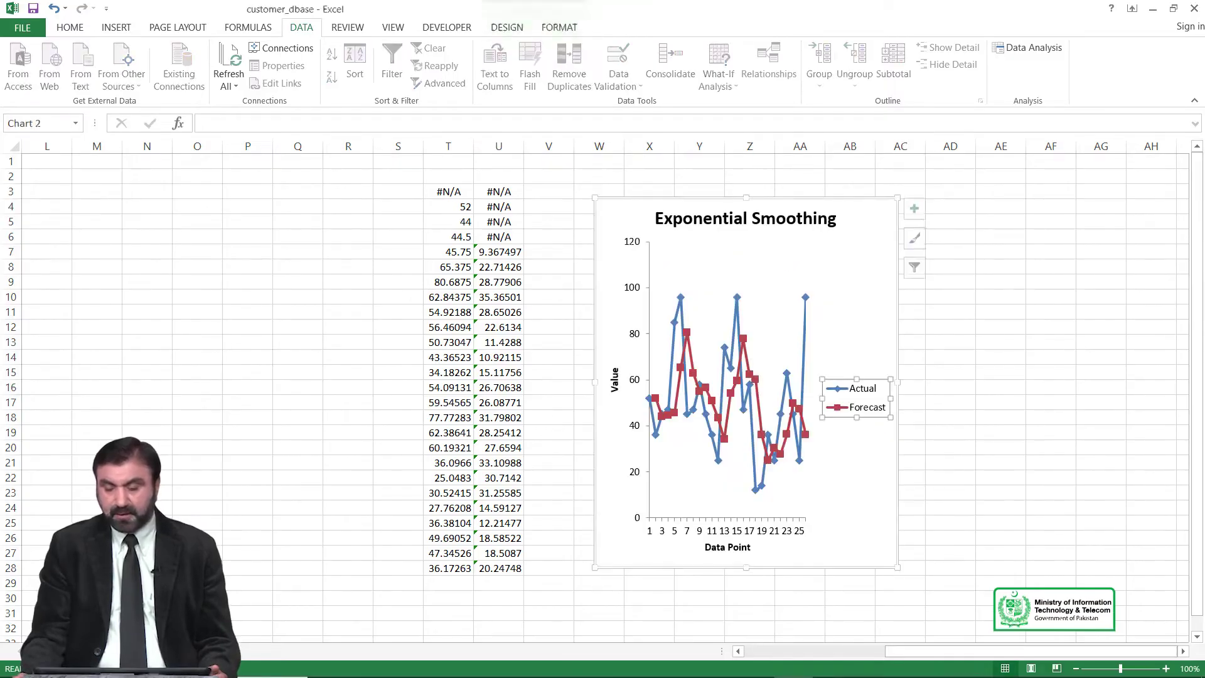
drag(898, 382, 1125, 381)
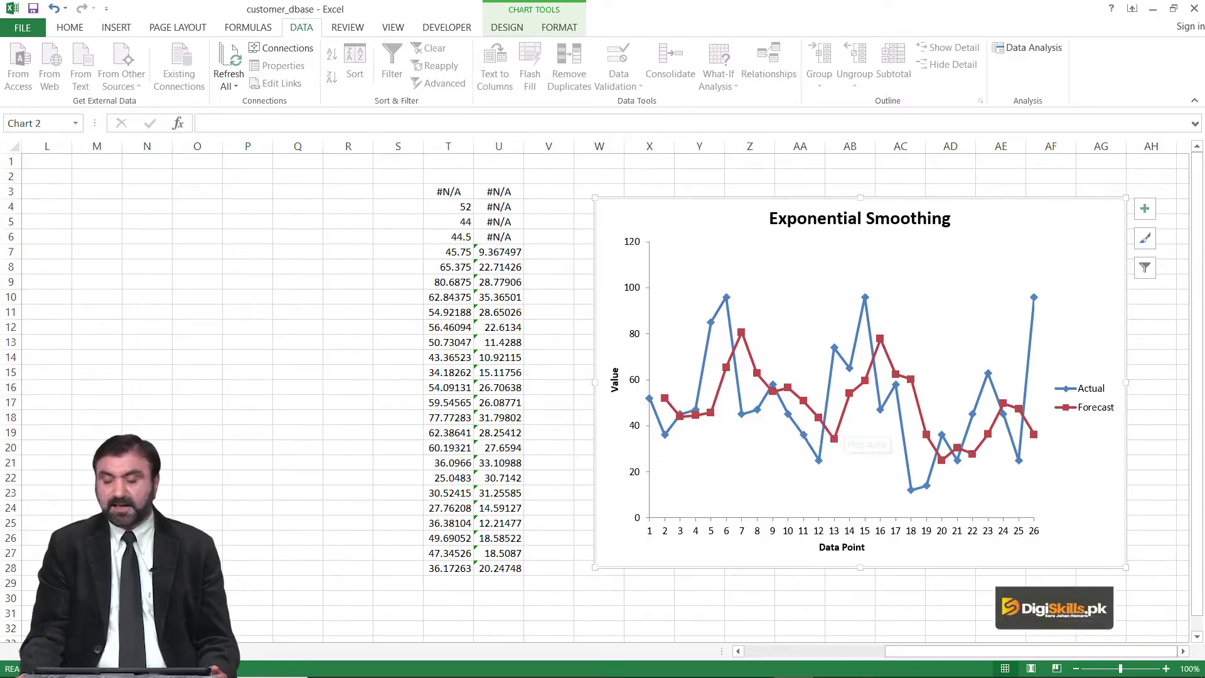
mouse_move(831, 377)
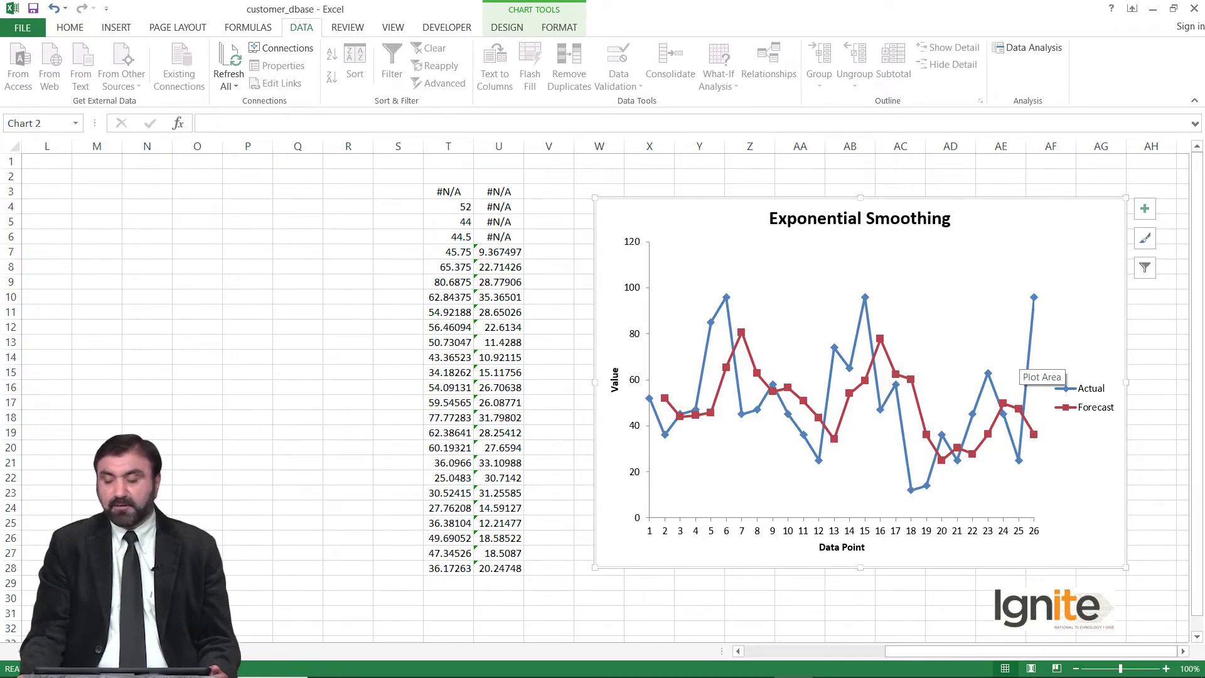
mouse_move(1033, 298)
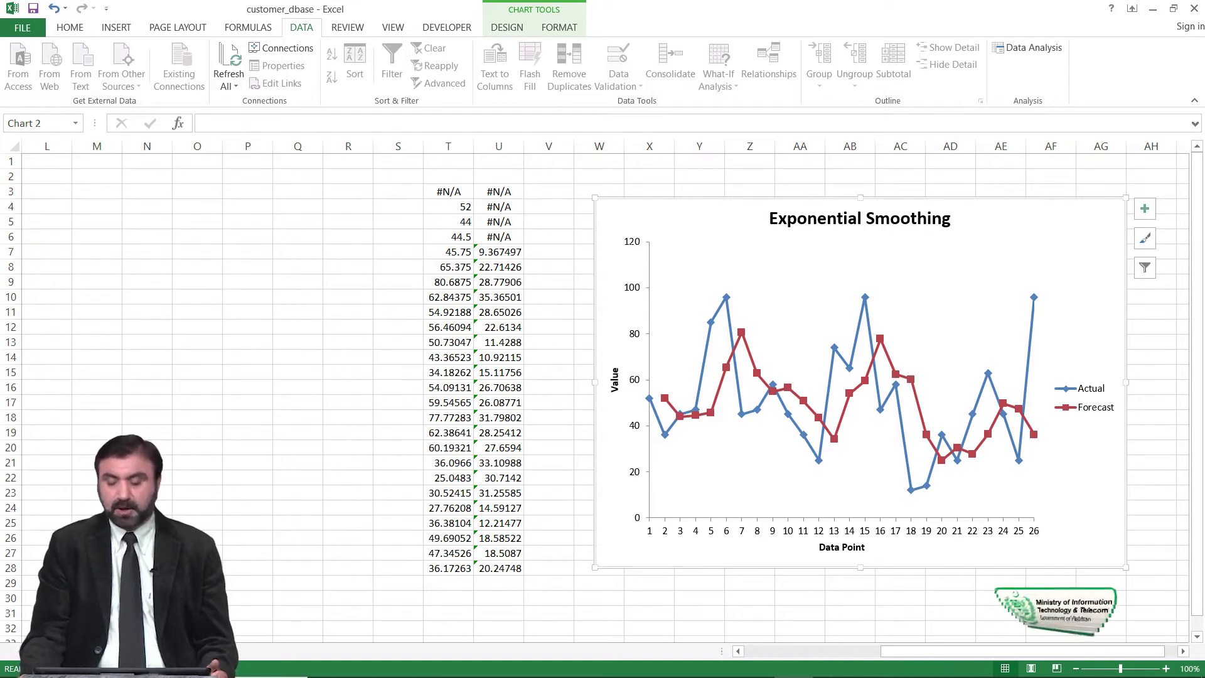
Step: Run Exponential Smoothing again on the sales values with a damping factor of 0.9, placing the output from cell M26
drag(1022, 652, 885, 651)
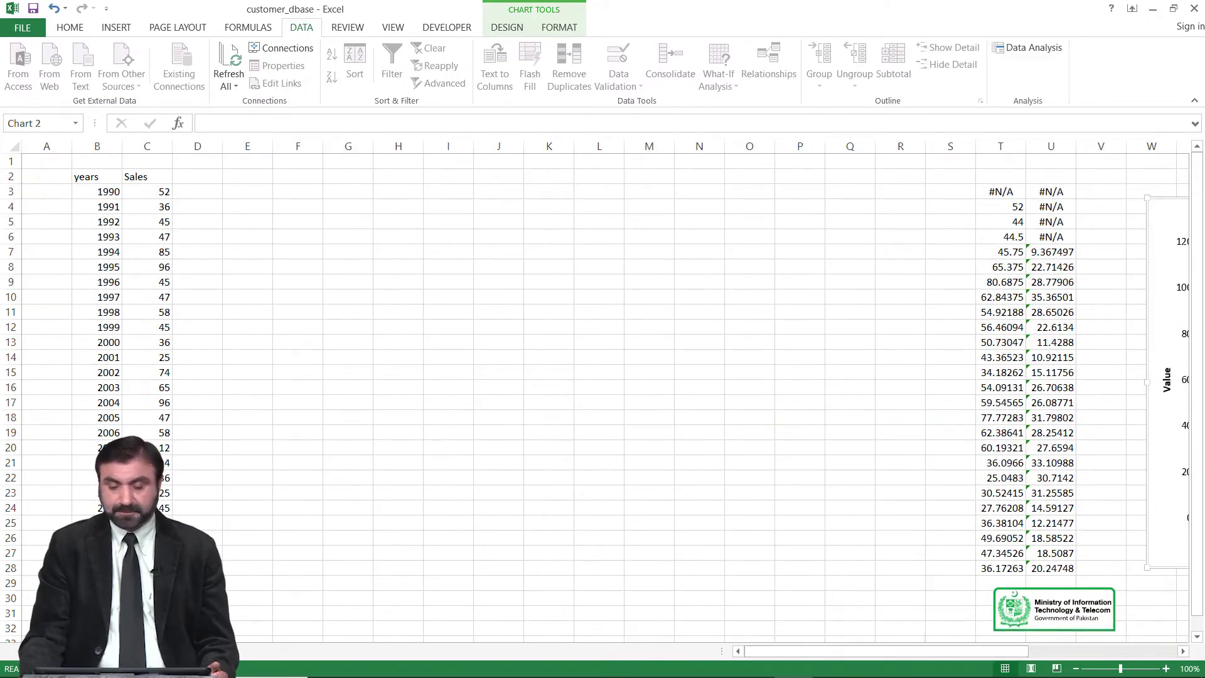
click(297, 237)
click(1027, 47)
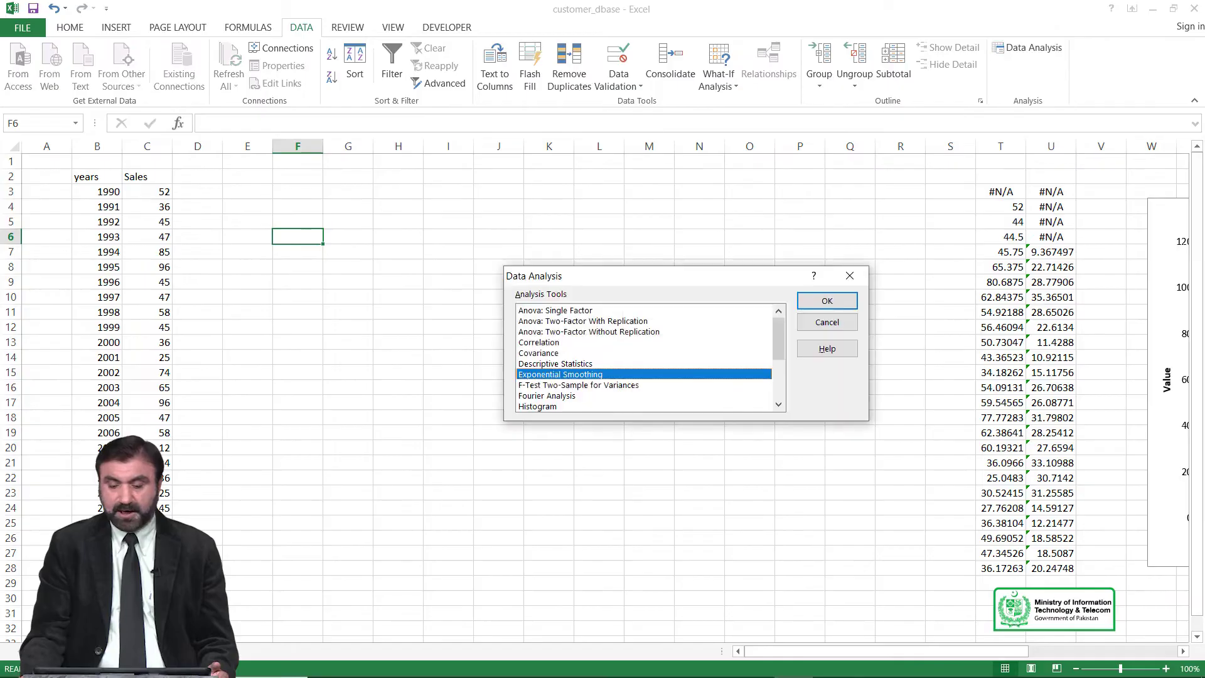
key(Return)
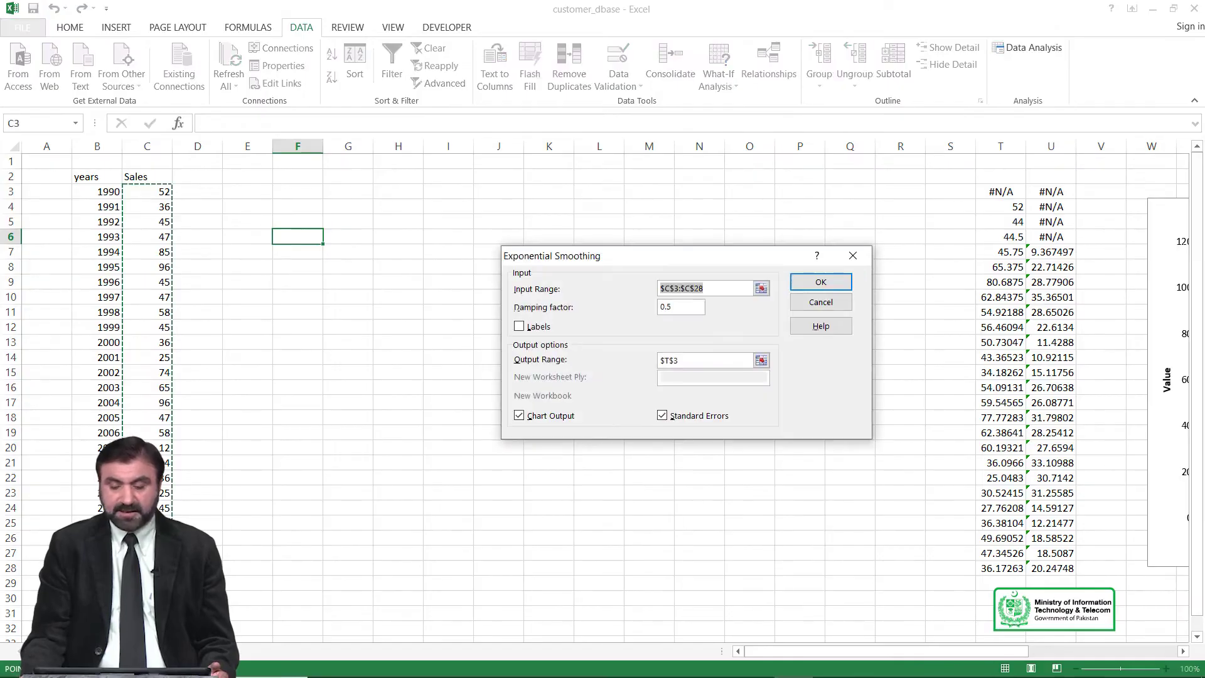
key(Tab)
text(0.9)
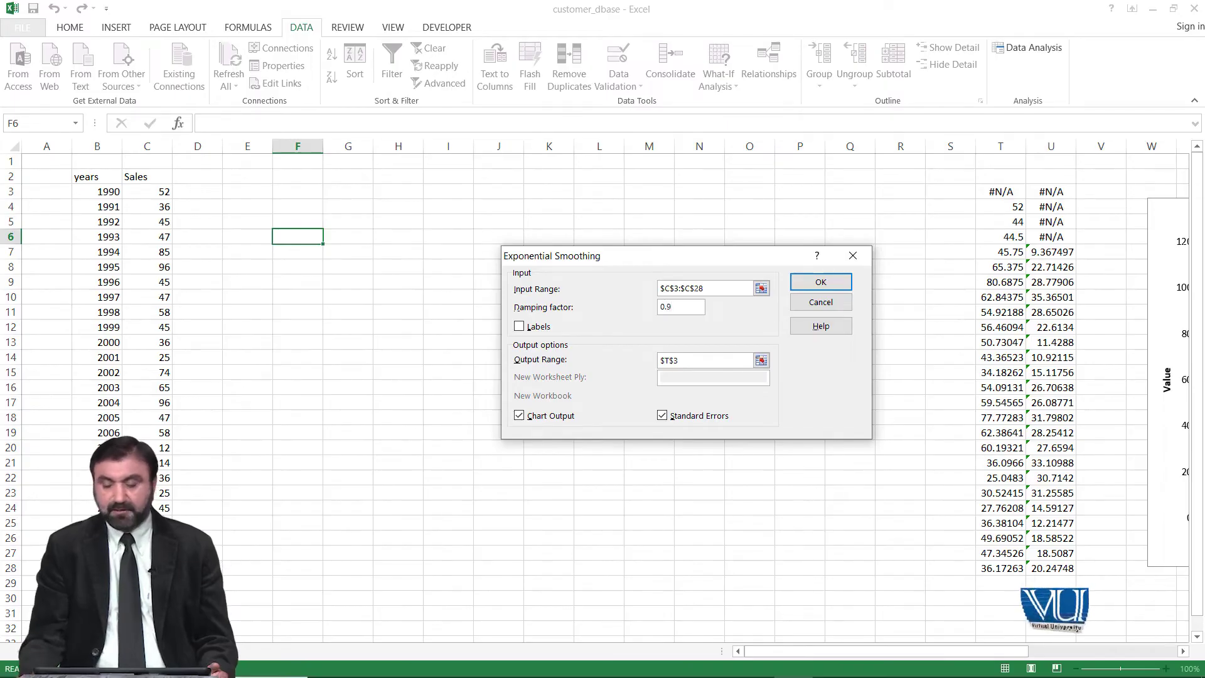
key(Return)
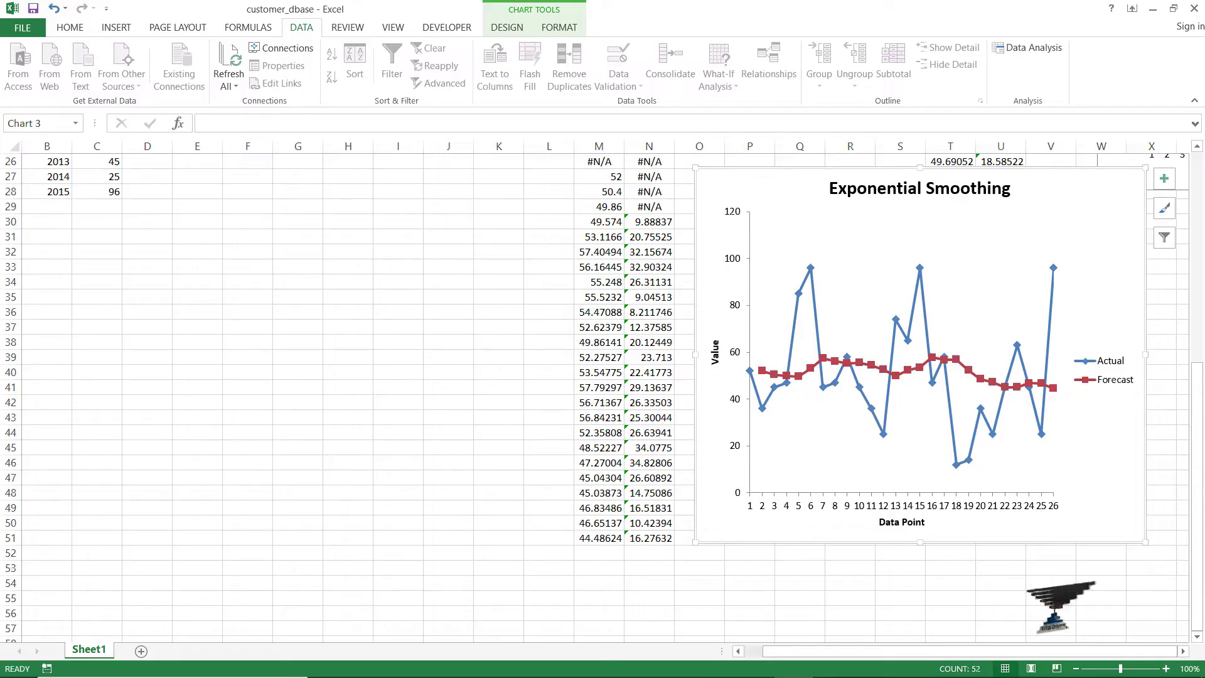
Step: Examine the forecast line of the 0.9-damping chart and compare it with the first smoothing chart
scroll(603, 395, right, 3)
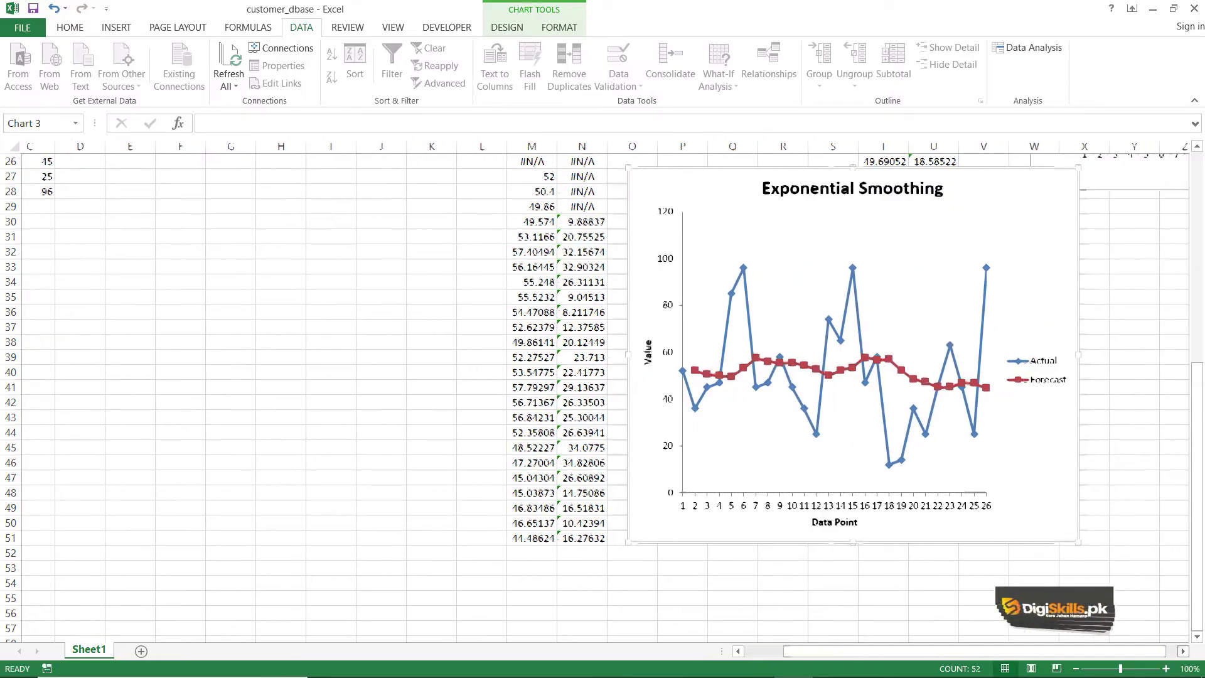
scroll(603, 396, right, 4)
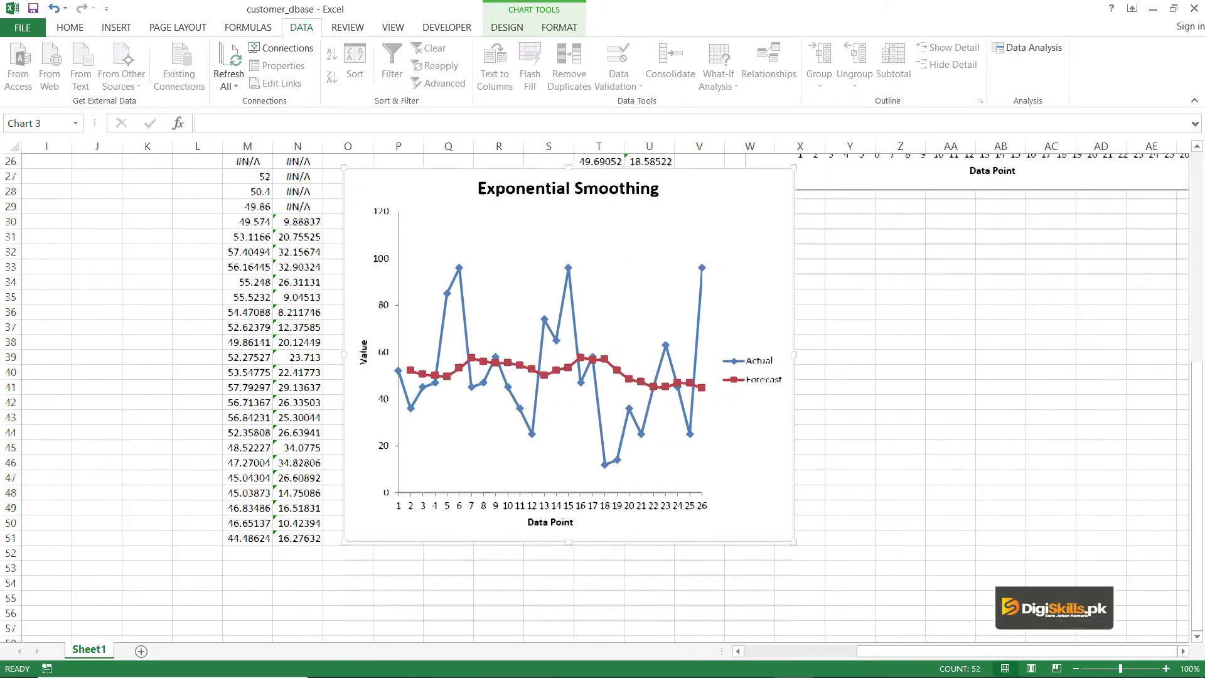
scroll(602, 395, up, 4)
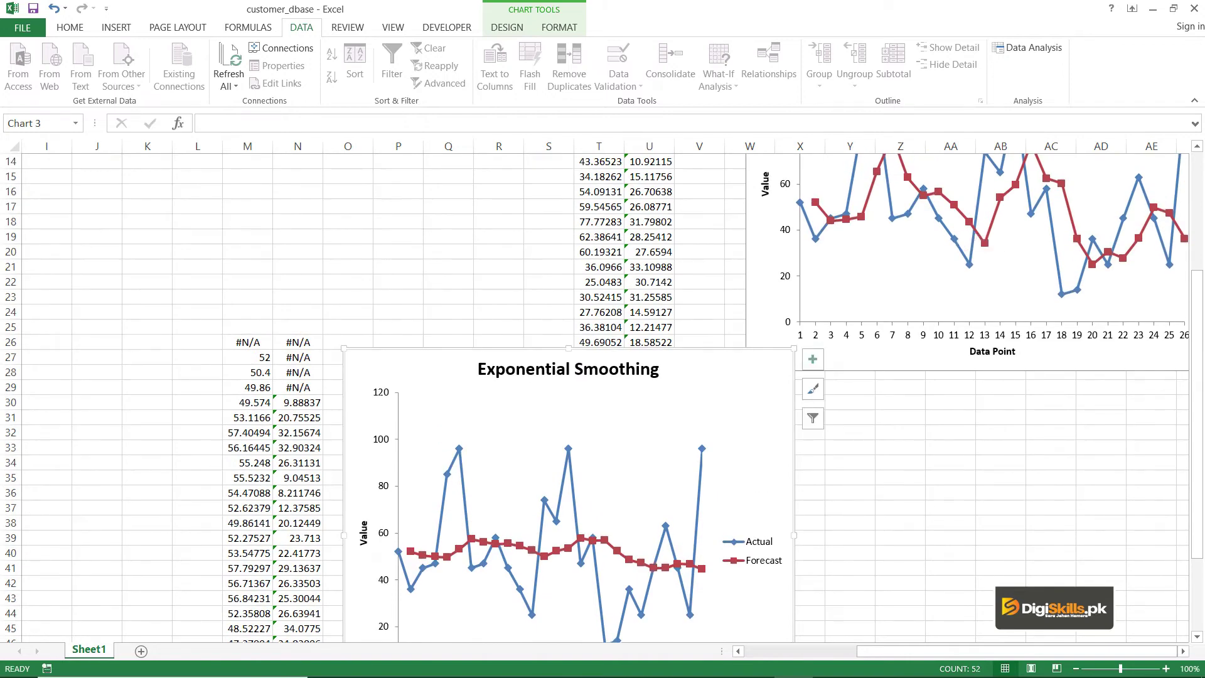
mouse_move(641, 563)
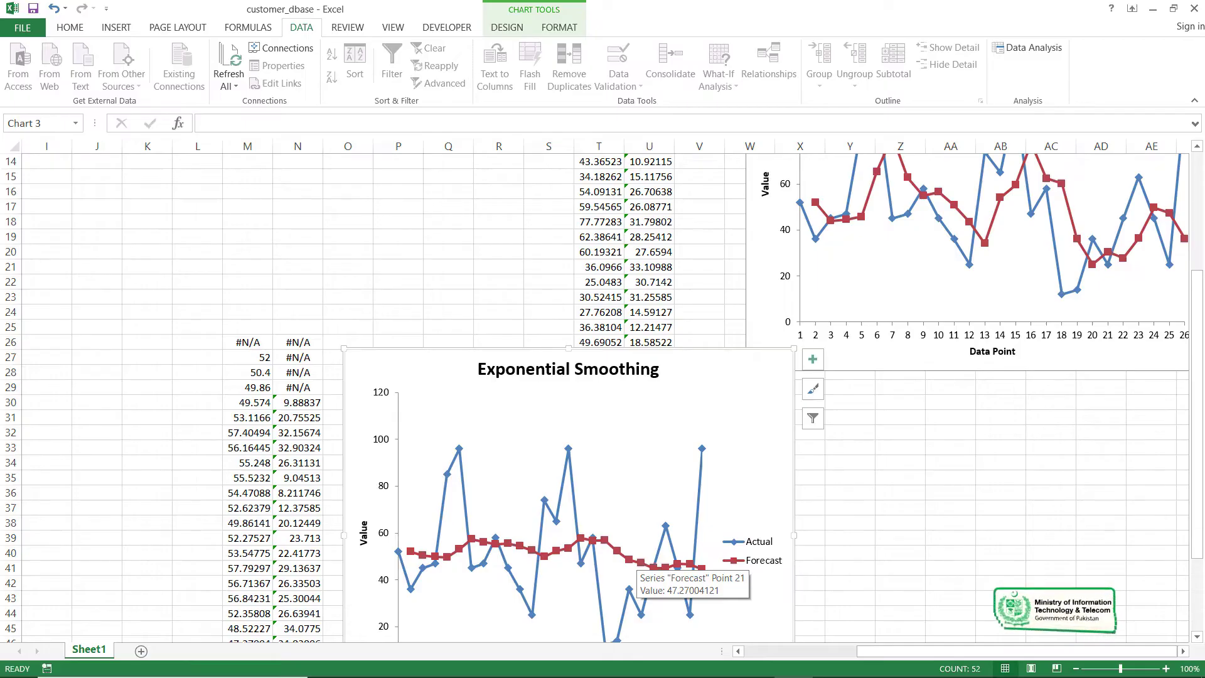
mouse_move(701, 568)
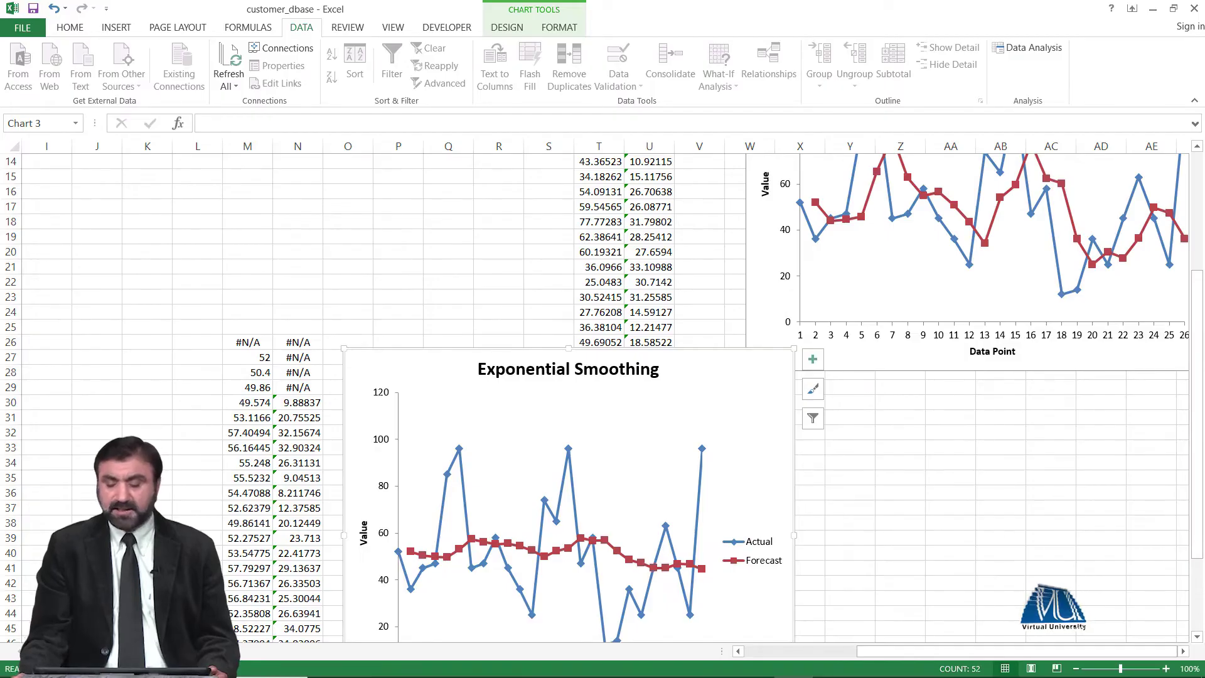
Step: Open the Moving Average tool from the data analysis tools
scroll(612, 400, left, 3)
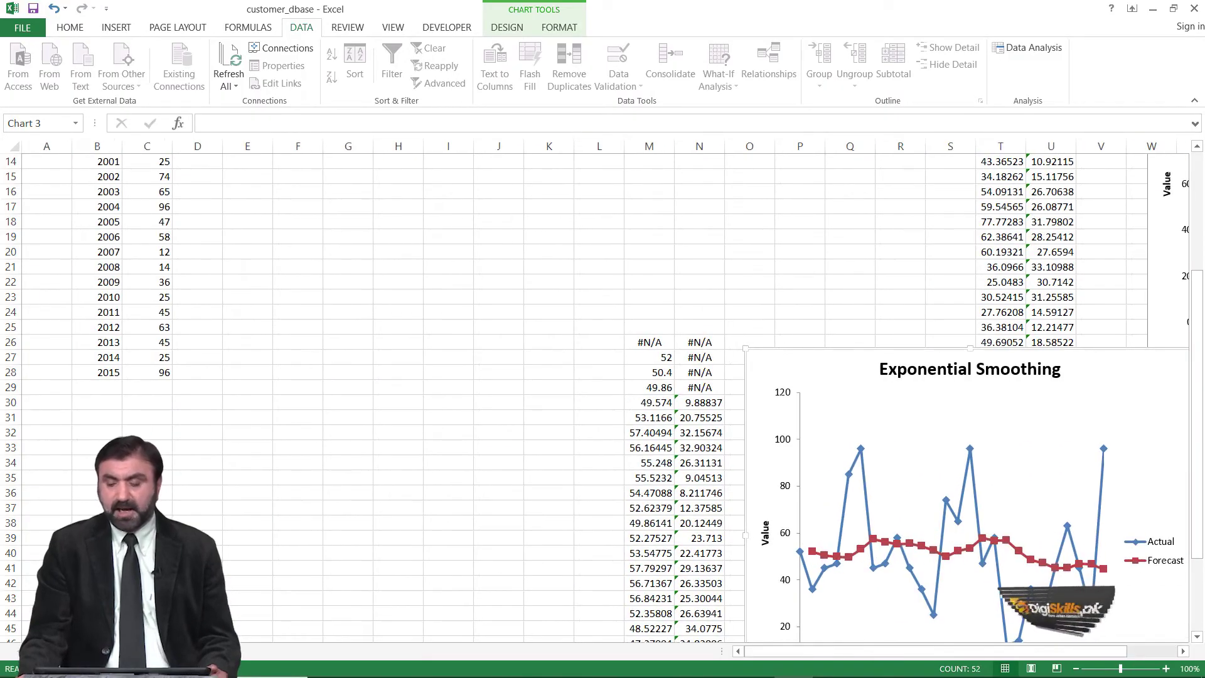
click(1029, 48)
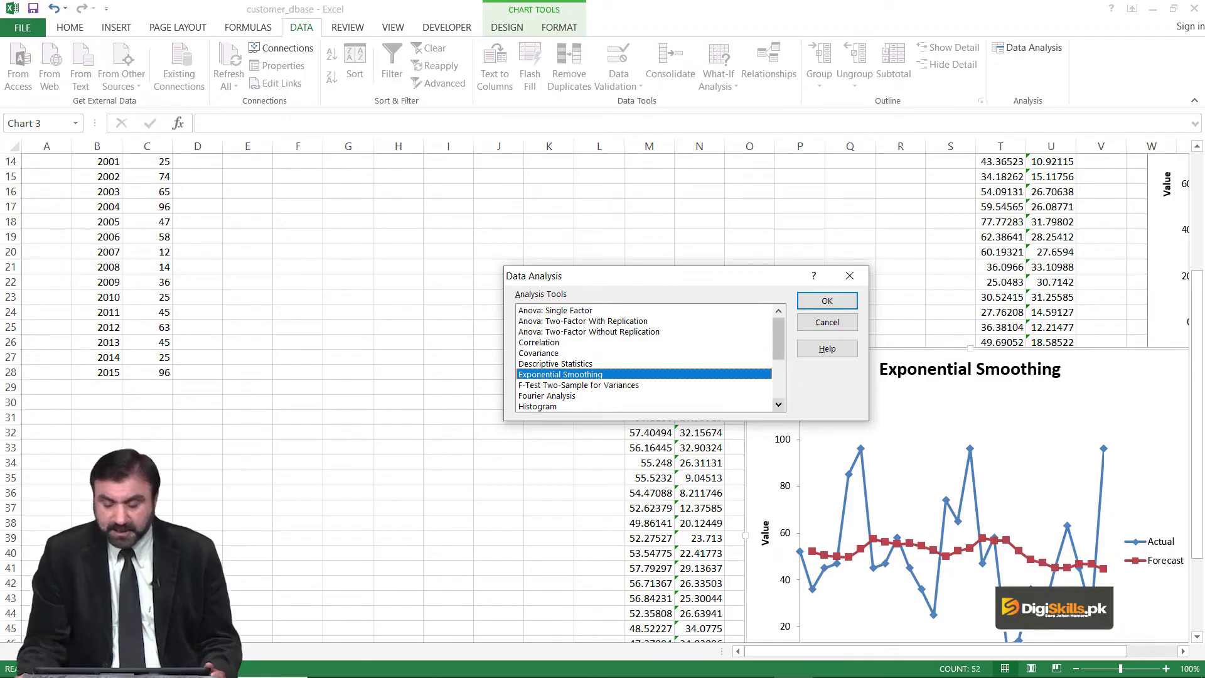
click(779, 405)
click(778, 405)
click(779, 405)
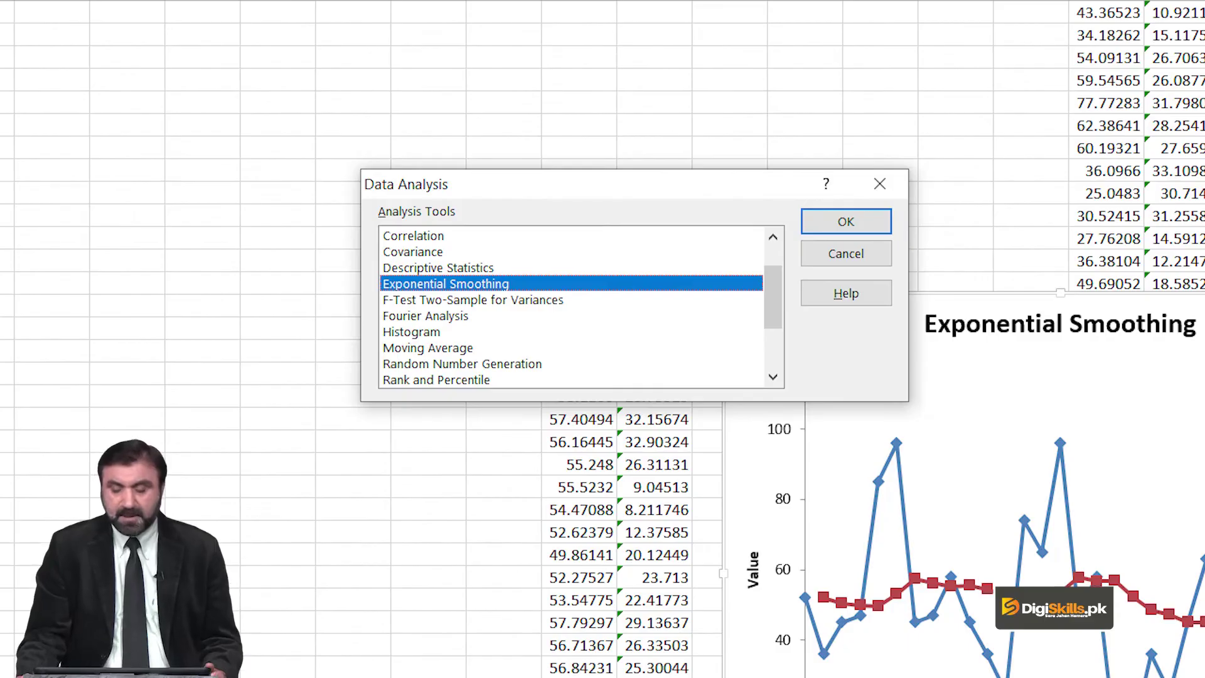
click(428, 348)
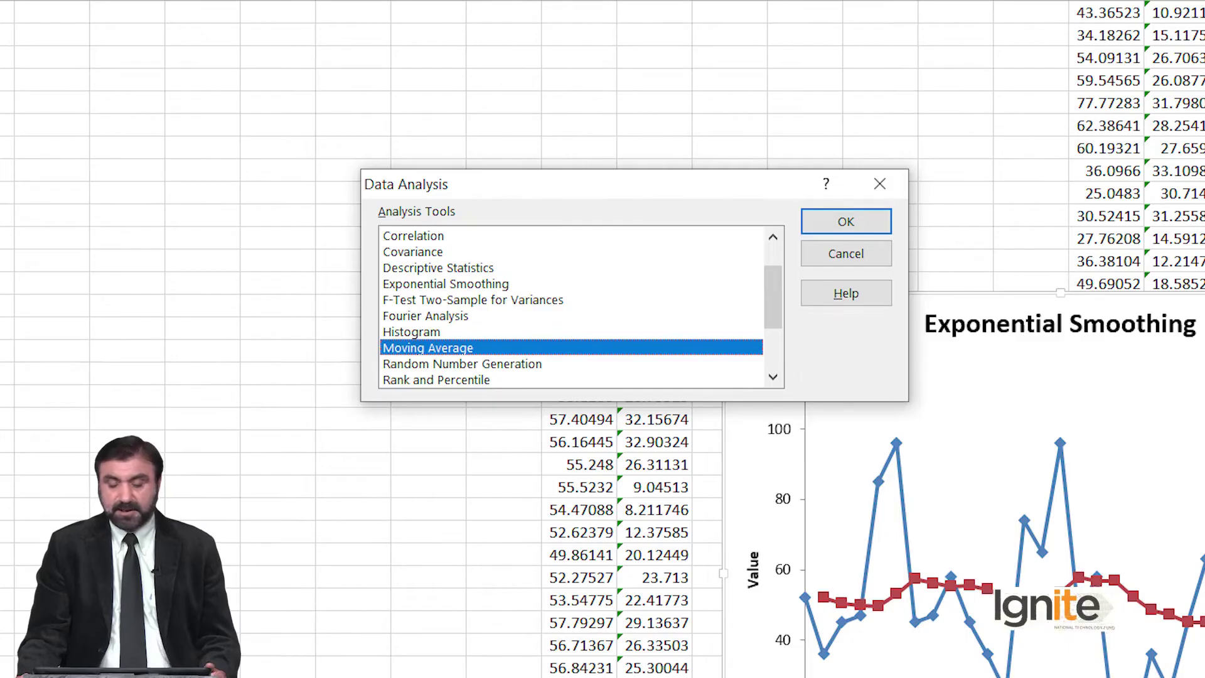
key(Return)
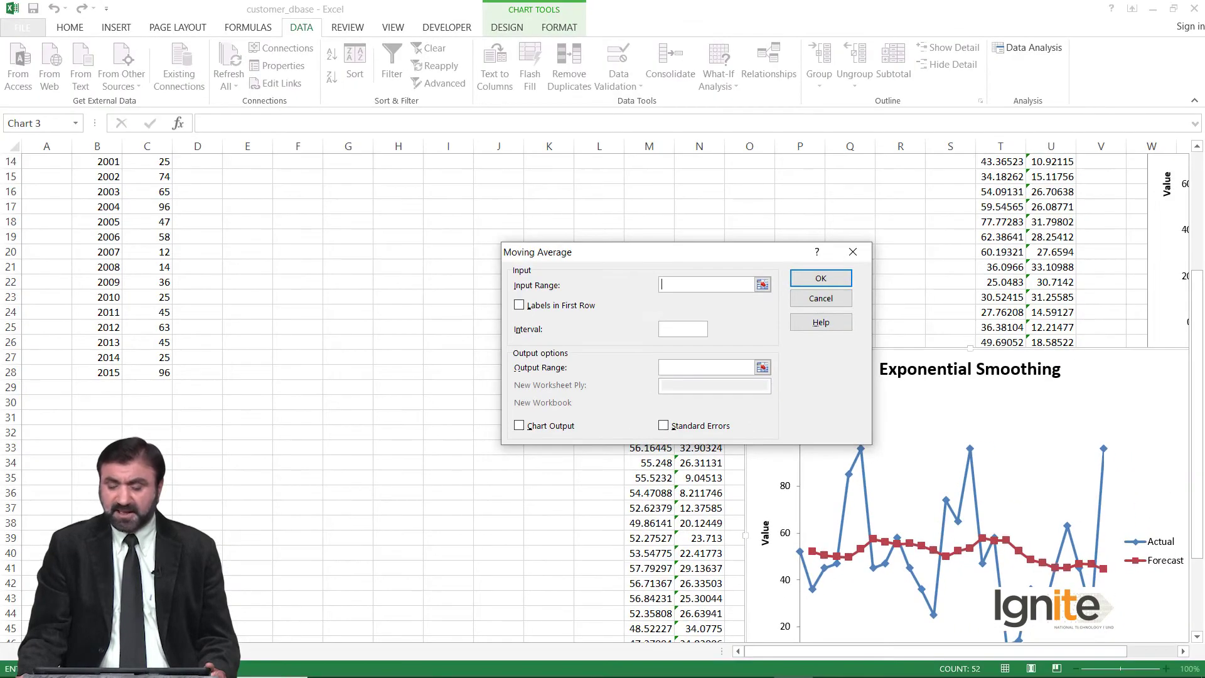
Step: Set the moving average input range to Sheet1!$C$2:$C$28 and mark the first row as labels
scroll(602, 396, up, 4)
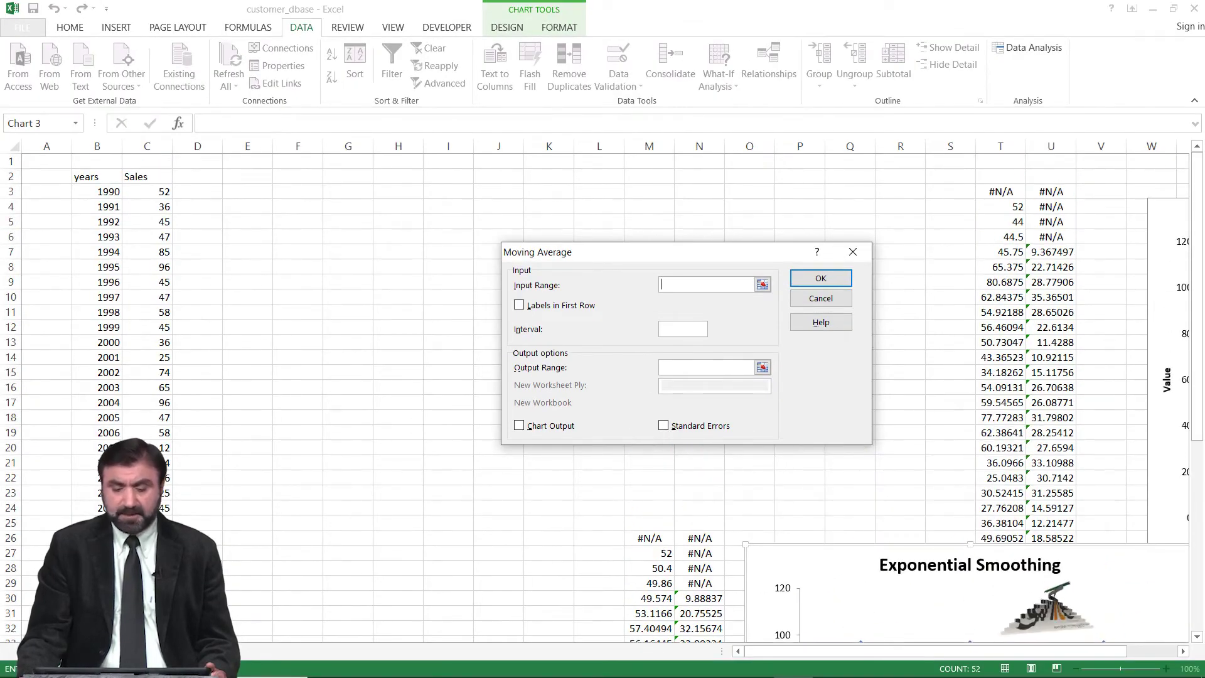
drag(147, 177, 148, 568)
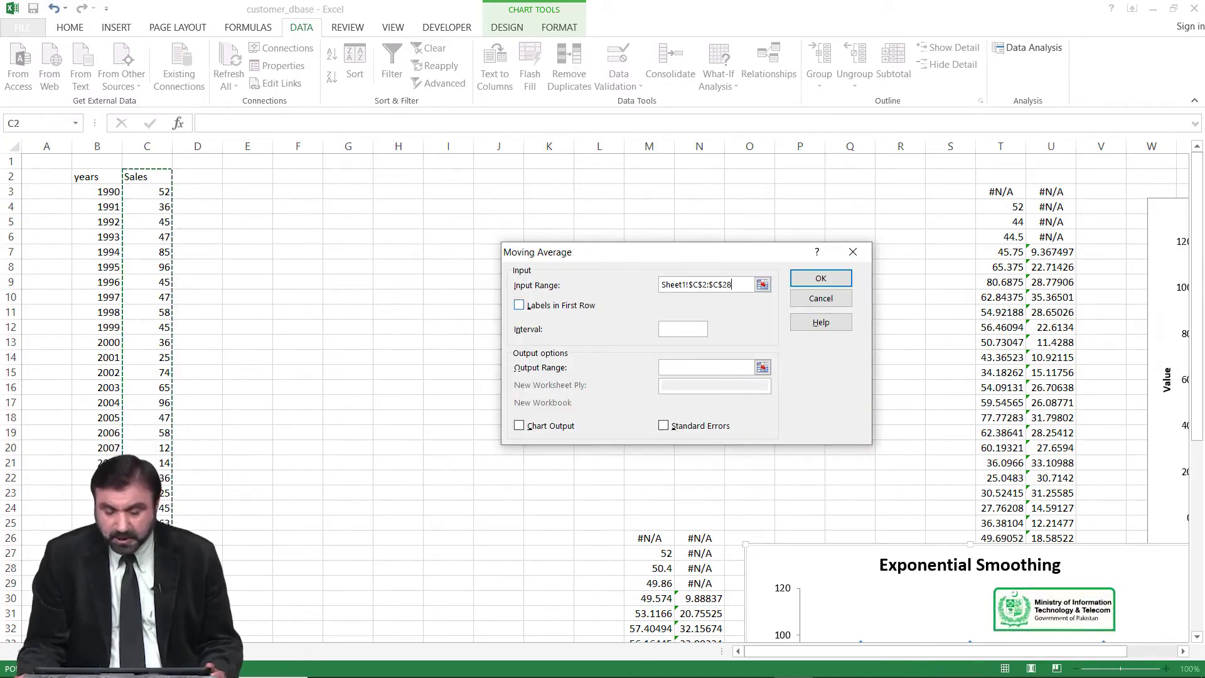
key(alt+l)
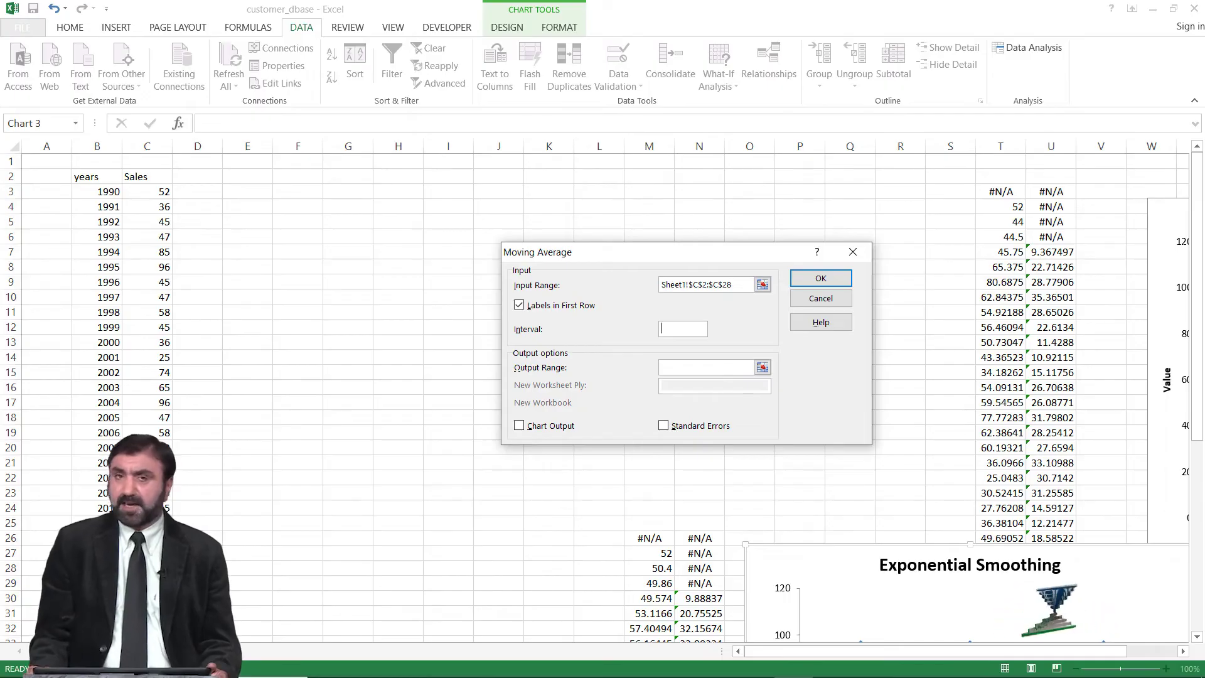
key(alt+i)
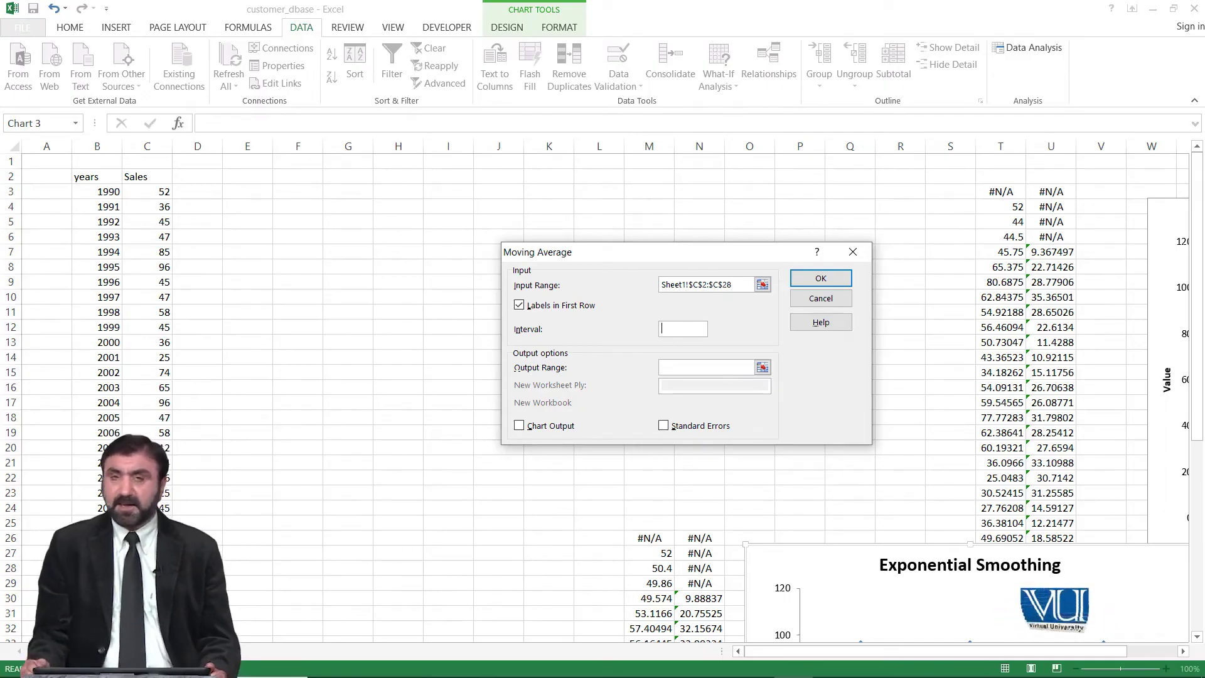